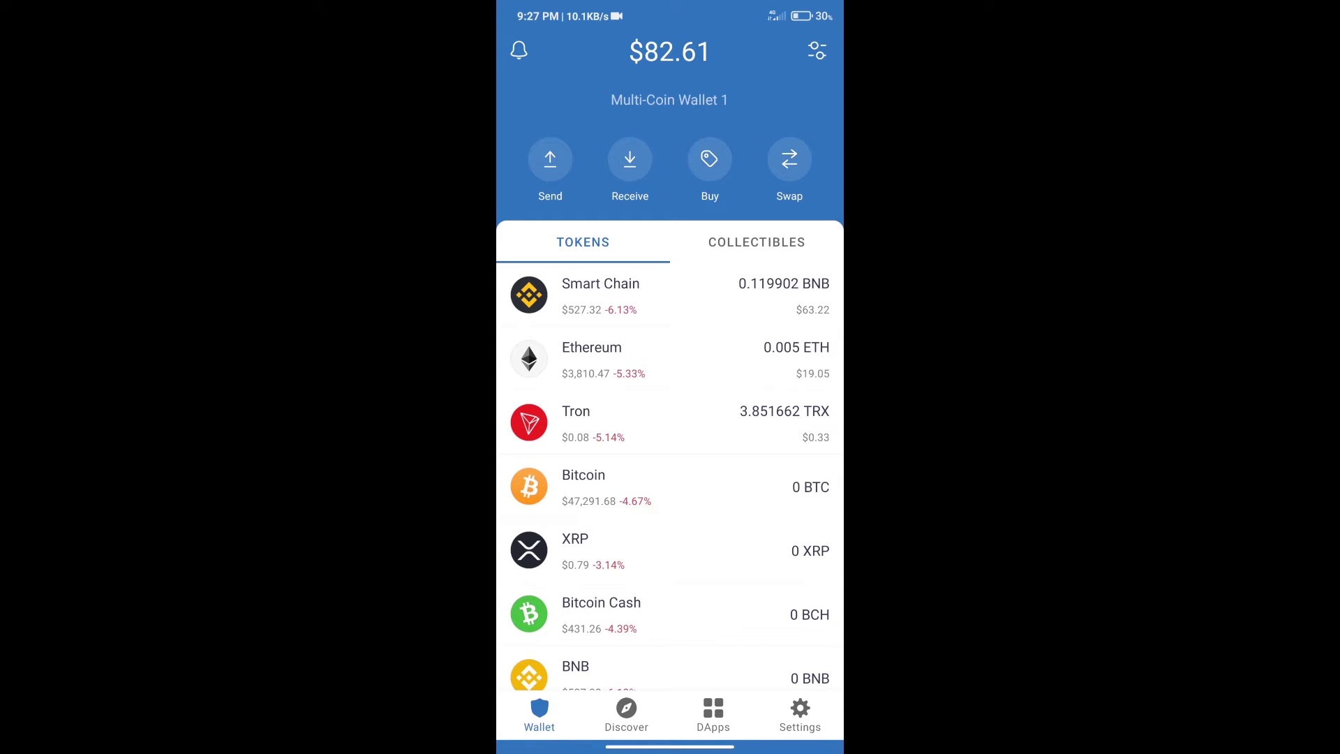
Open the Buy token search list from the wallet home screen.
{"action": "left_click", "coordinate": [709, 158]}
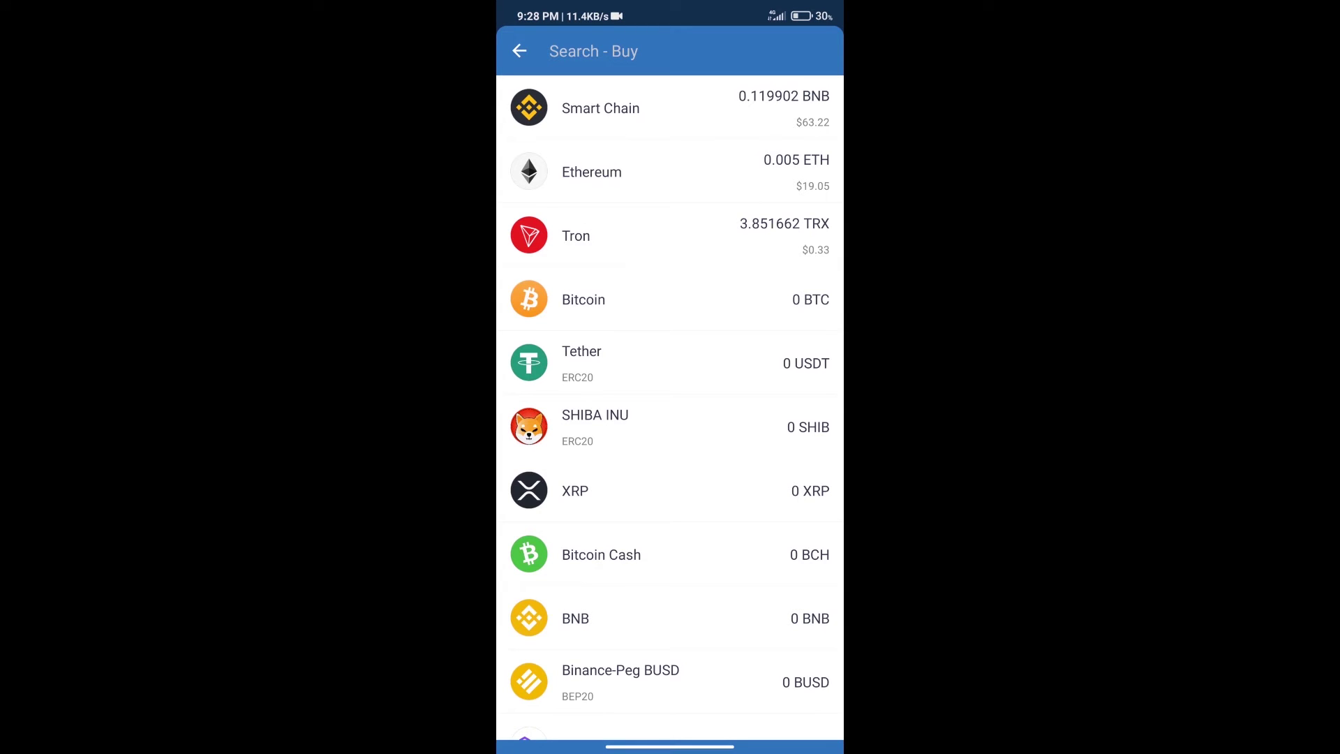
{"action": "type", "text": "bn"}
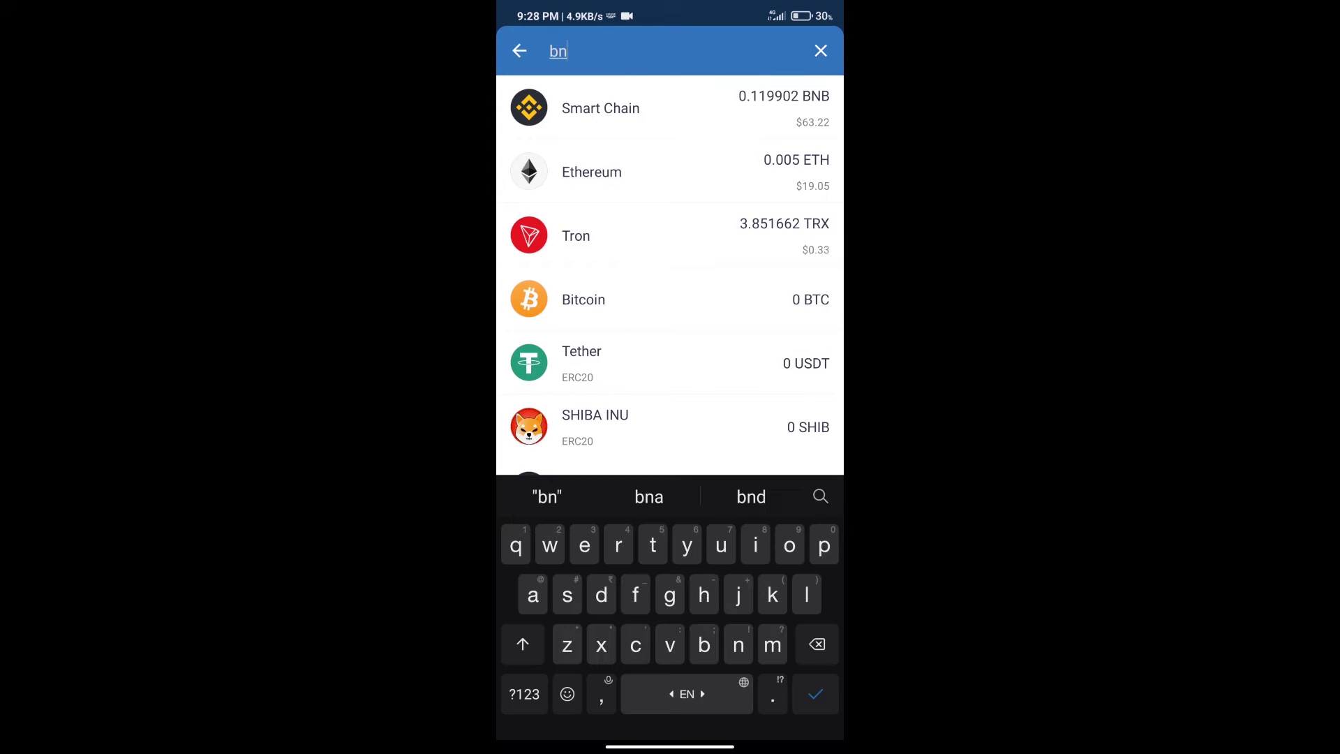
{"action": "type", "text": "b"}
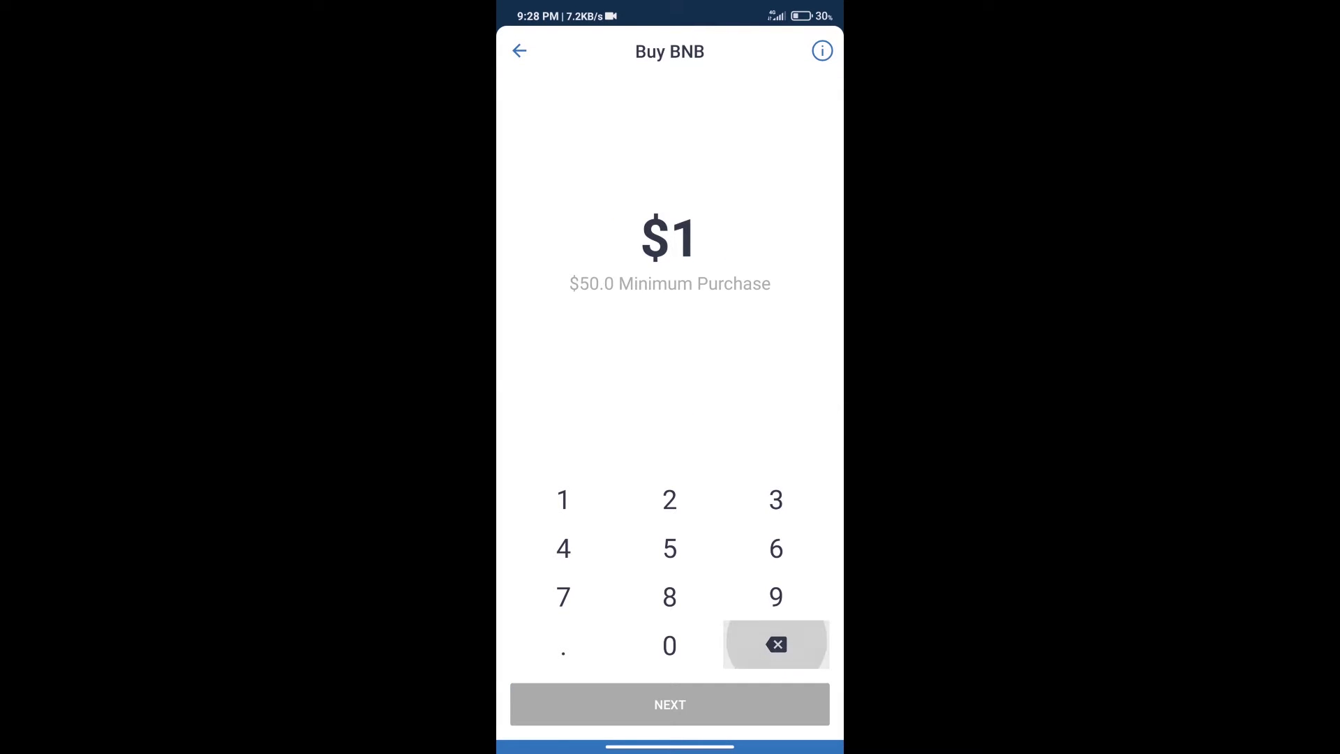
Preview a $50 BNB purchase quote, then return to the wallet token list.
{"action": "left_click", "coordinate": [670, 547]}
{"action": "left_click", "coordinate": [671, 645]}
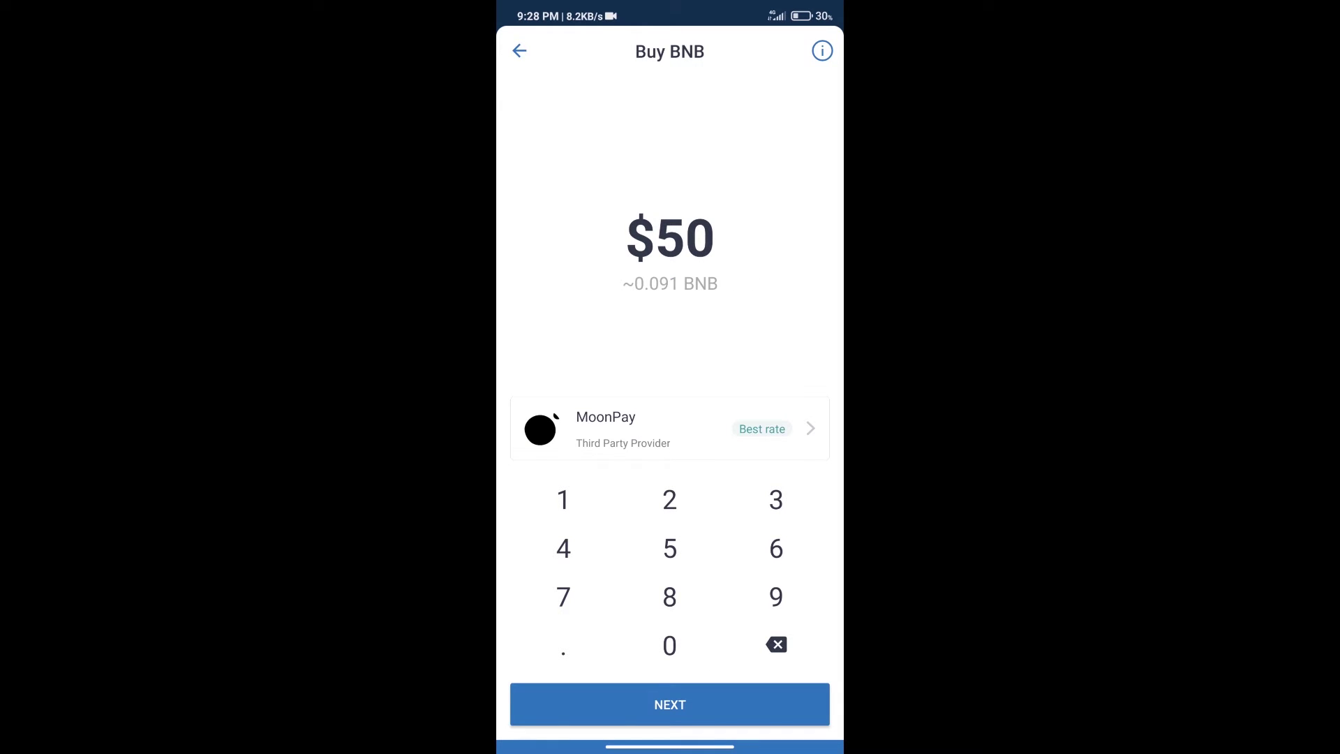
{"action": "left_click", "coordinate": [519, 51]}
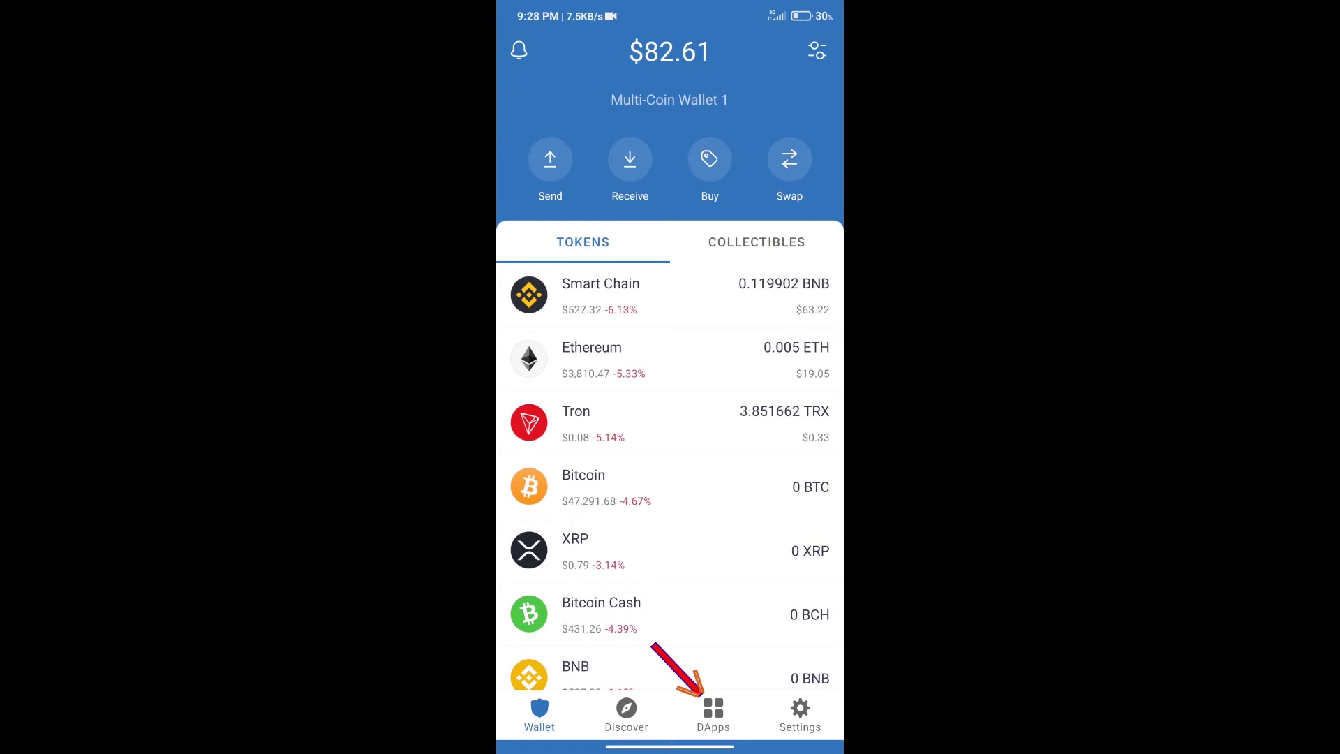
Load PancakeSwap (pancakeswap.finance) from the DApps browser's Popular list.
{"action": "left_click", "coordinate": [713, 714]}
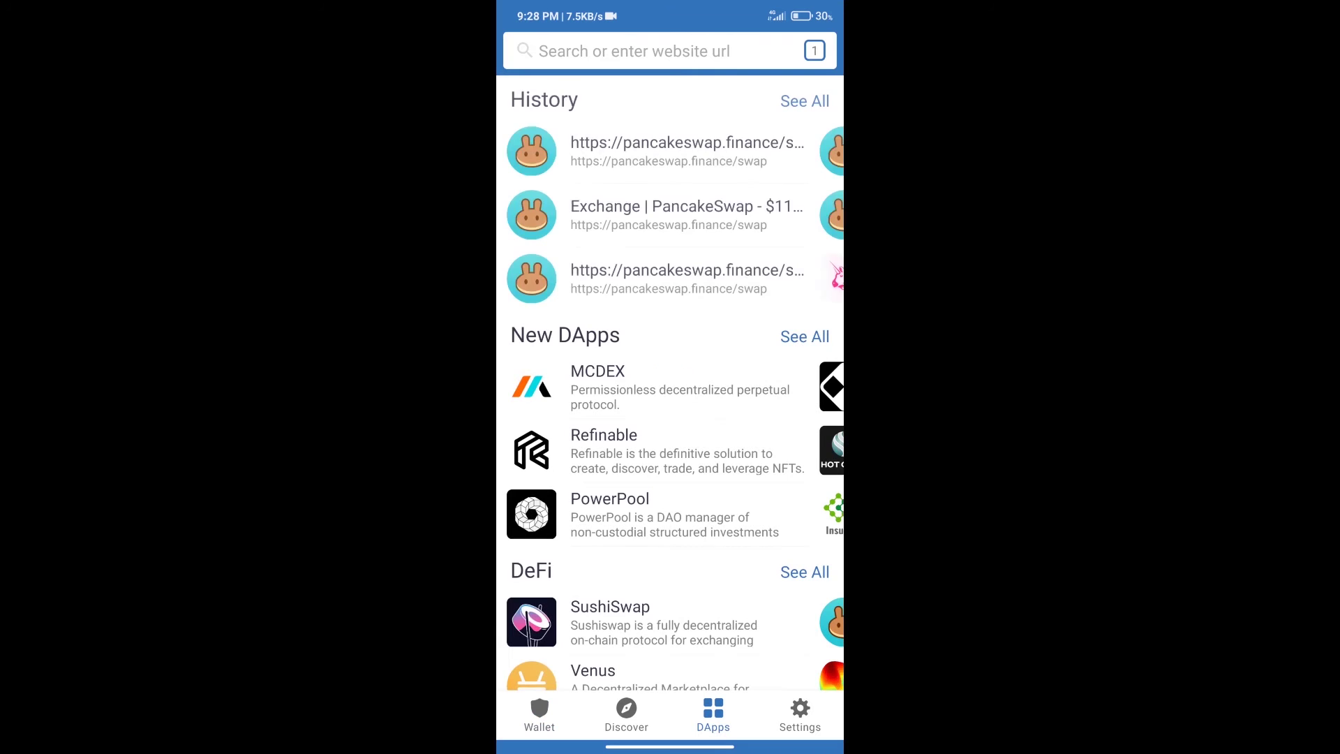
{"action": "scroll", "coordinate": [670, 377], "scroll_direction": "down", "scroll_amount": 5}
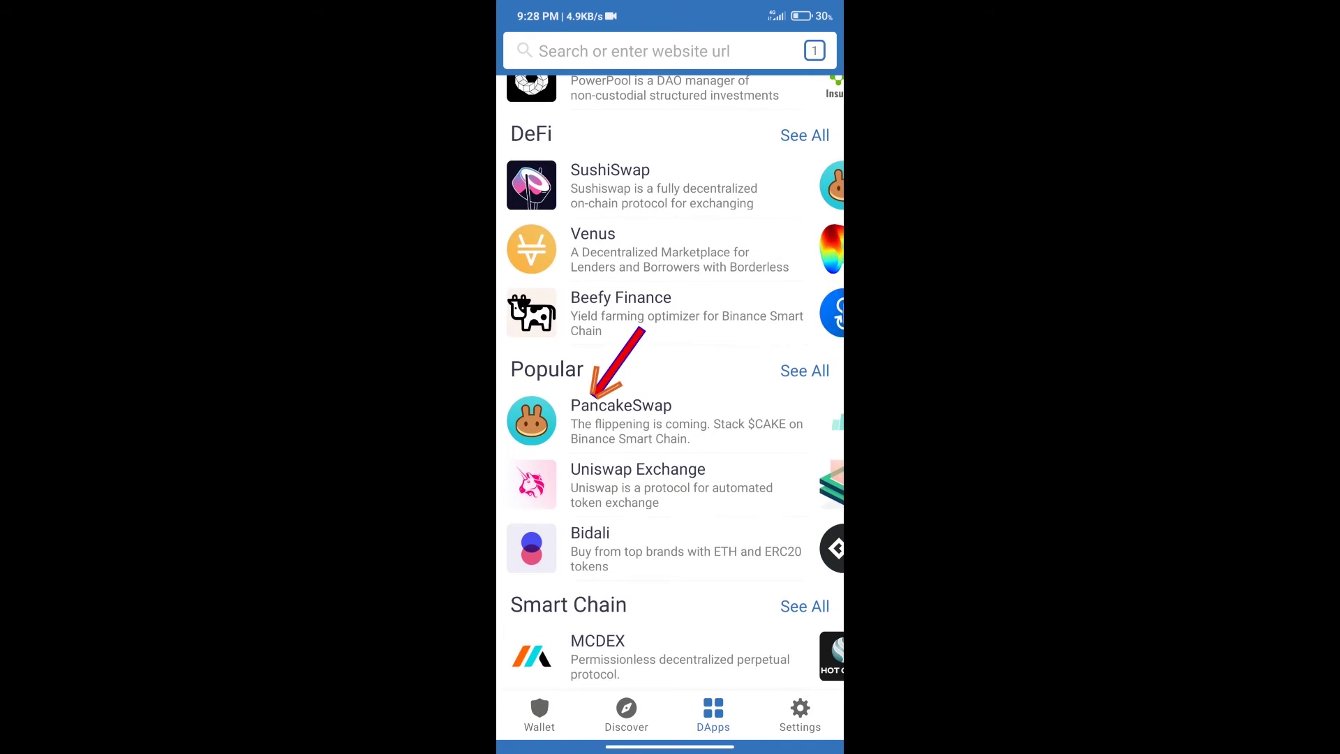
{"action": "left_click", "coordinate": [621, 419]}
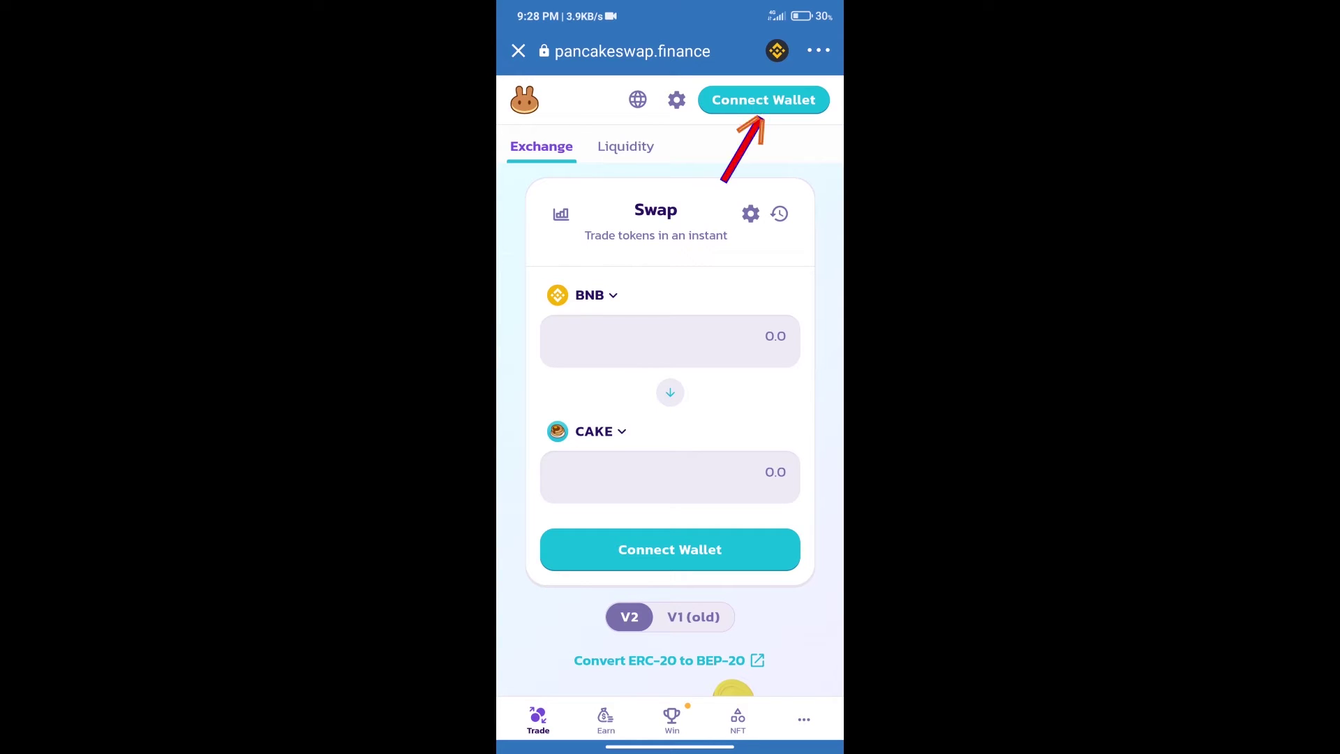
{"action": "left_click", "coordinate": [763, 99]}
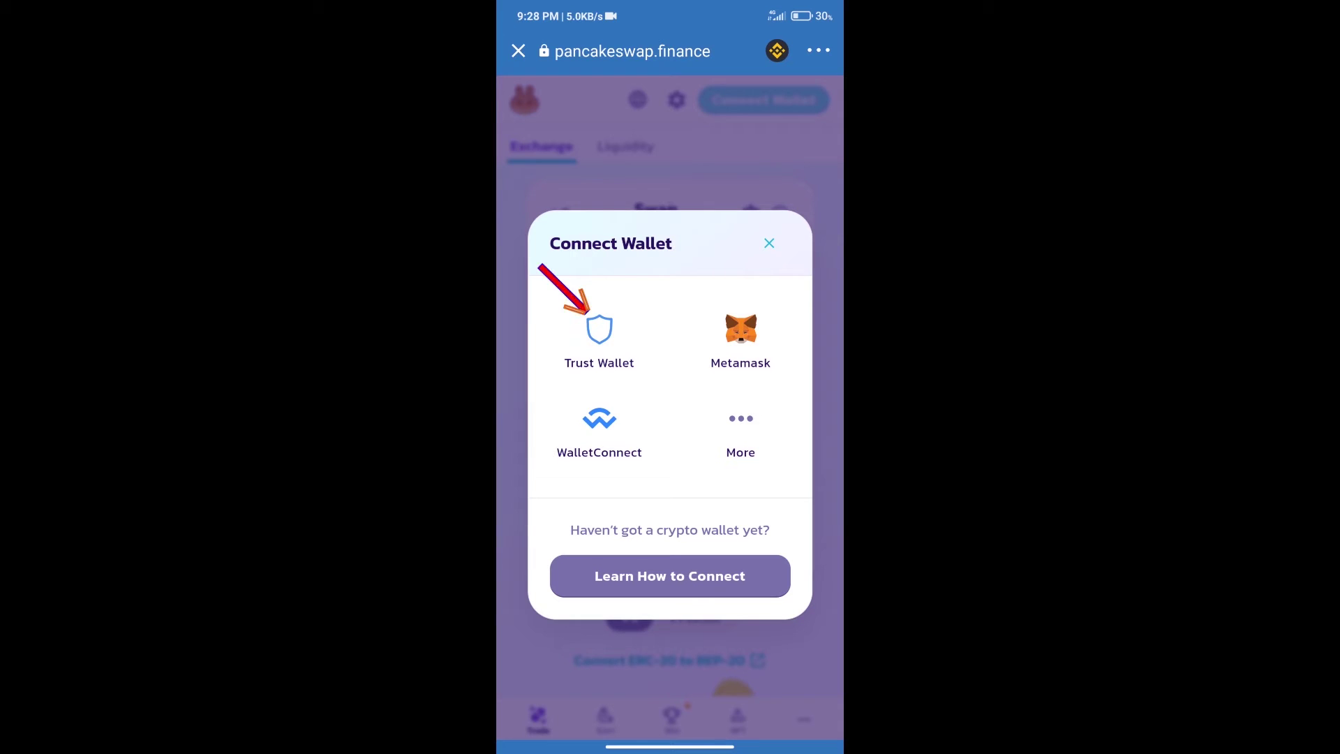
Choose Trust Wallet in PancakeSwap's Connect Wallet dialog to show the BNB balance.
{"action": "left_click", "coordinate": [598, 330]}
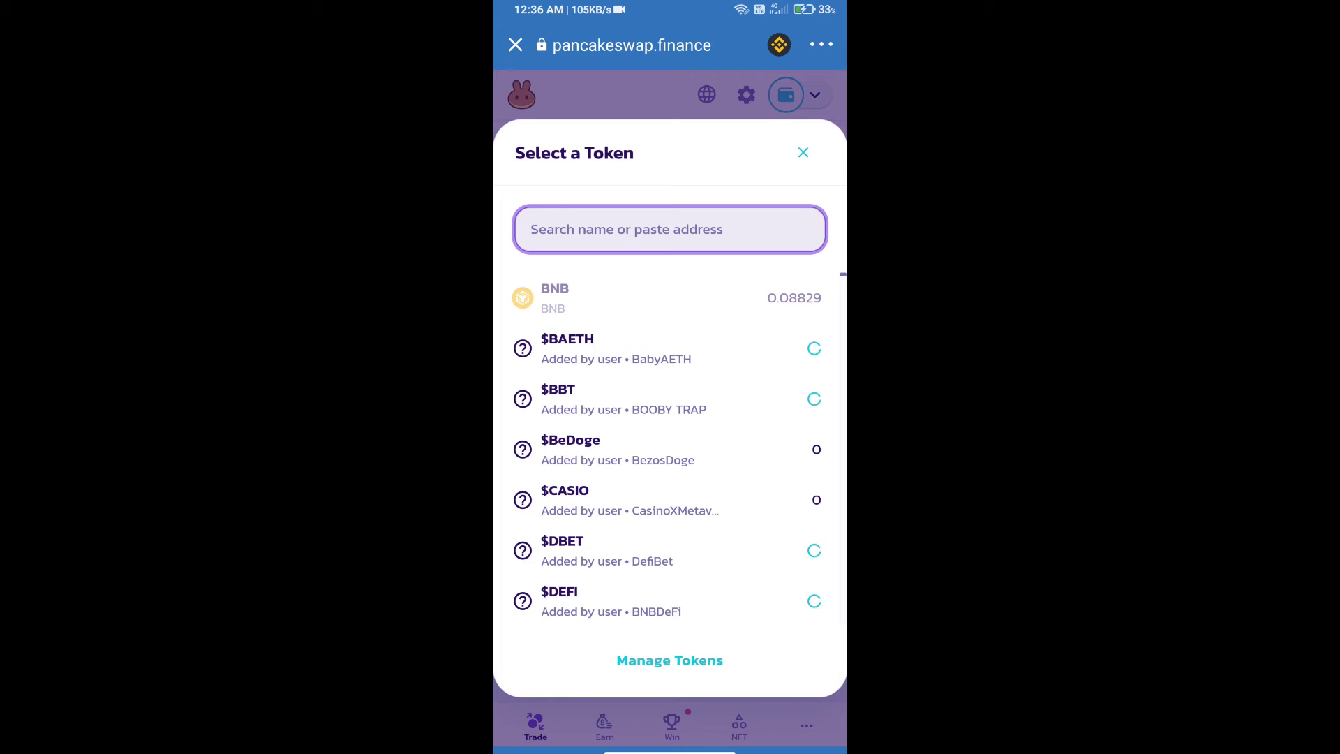
Copy BRN Metaverse's BEP20 contract address from CoinMarketCap and return to the token picker.
{"action": "left_click_drag", "start_coordinate": [670, 748], "coordinate": [670, 471]}
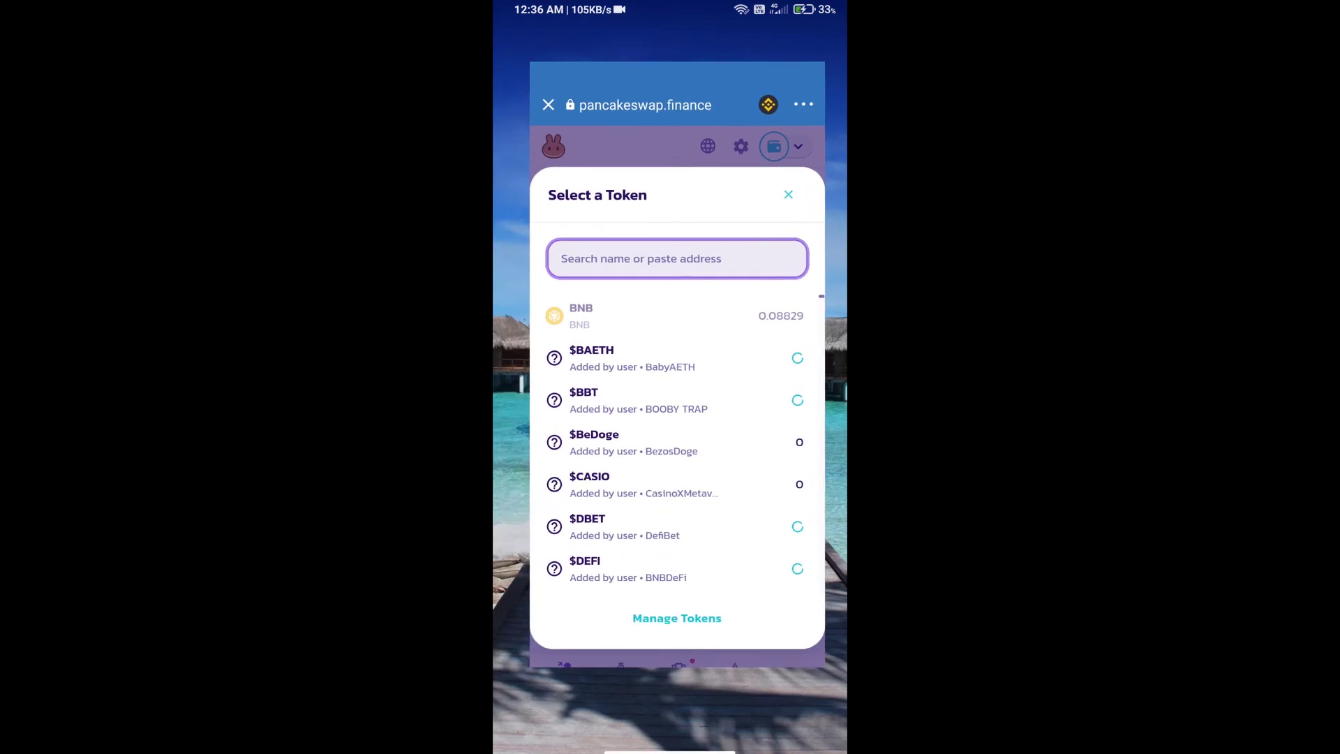
{"action": "left_click", "coordinate": [763, 450]}
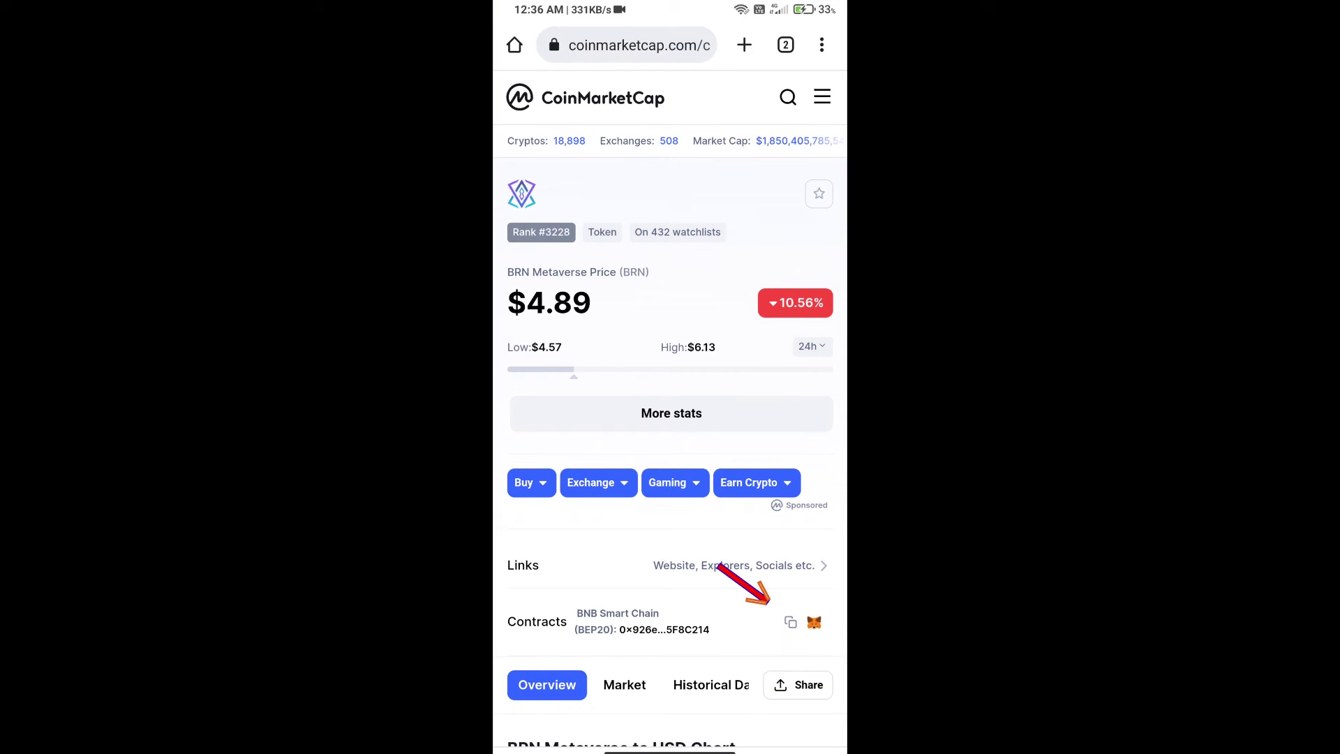
{"action": "left_click", "coordinate": [790, 622]}
{"action": "left_click_drag", "start_coordinate": [670, 749], "coordinate": [669, 471]}
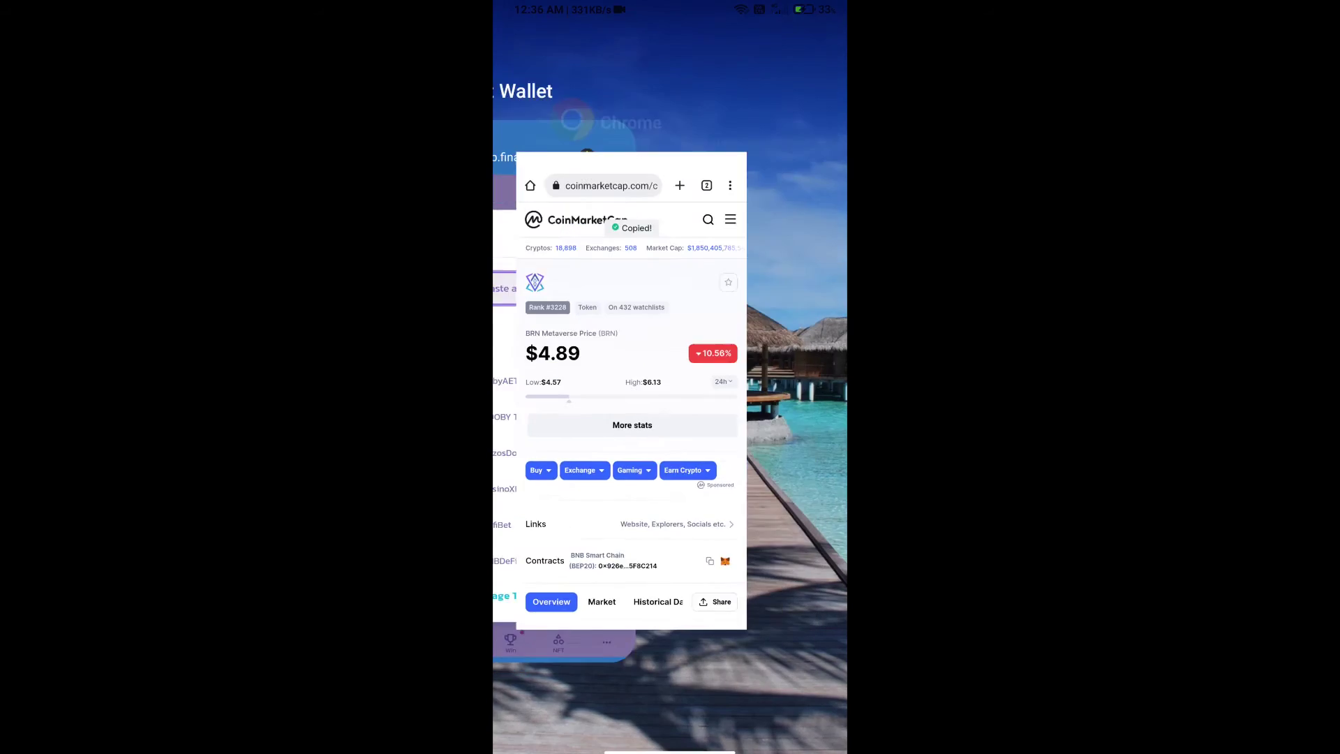
{"action": "left_click", "coordinate": [753, 450]}
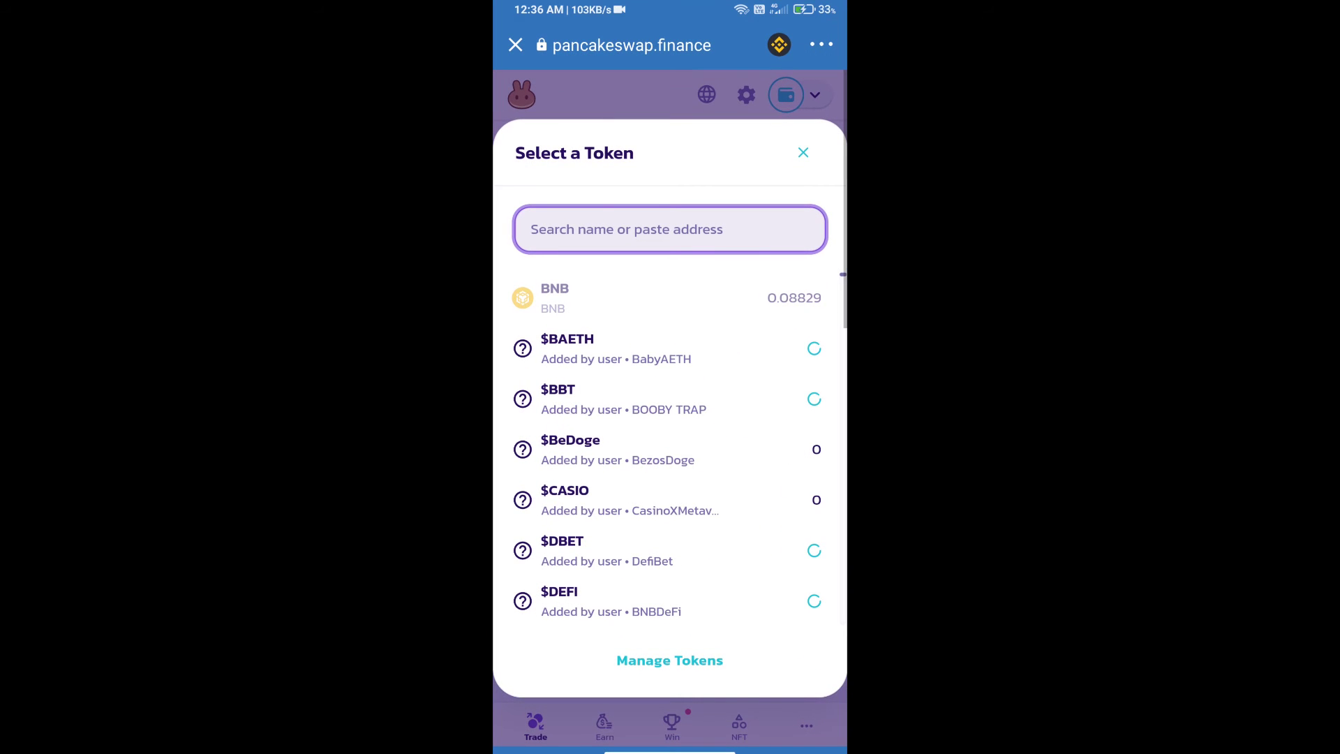
Paste the BRN contract address, acknowledge the risk warning, and import BRN Metaverse.
{"action": "left_click", "coordinate": [670, 228]}
{"action": "left_click", "coordinate": [539, 185]}
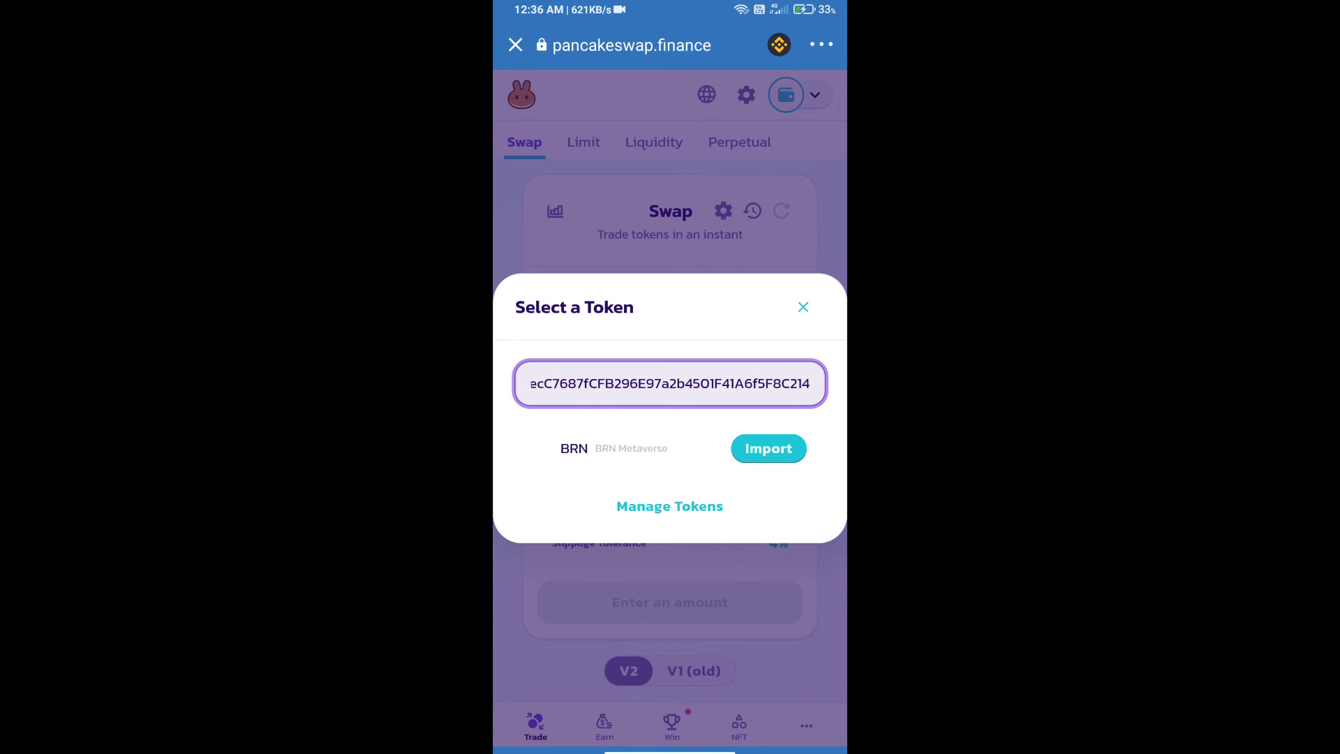
{"action": "left_click", "coordinate": [768, 448]}
{"action": "left_click", "coordinate": [530, 600]}
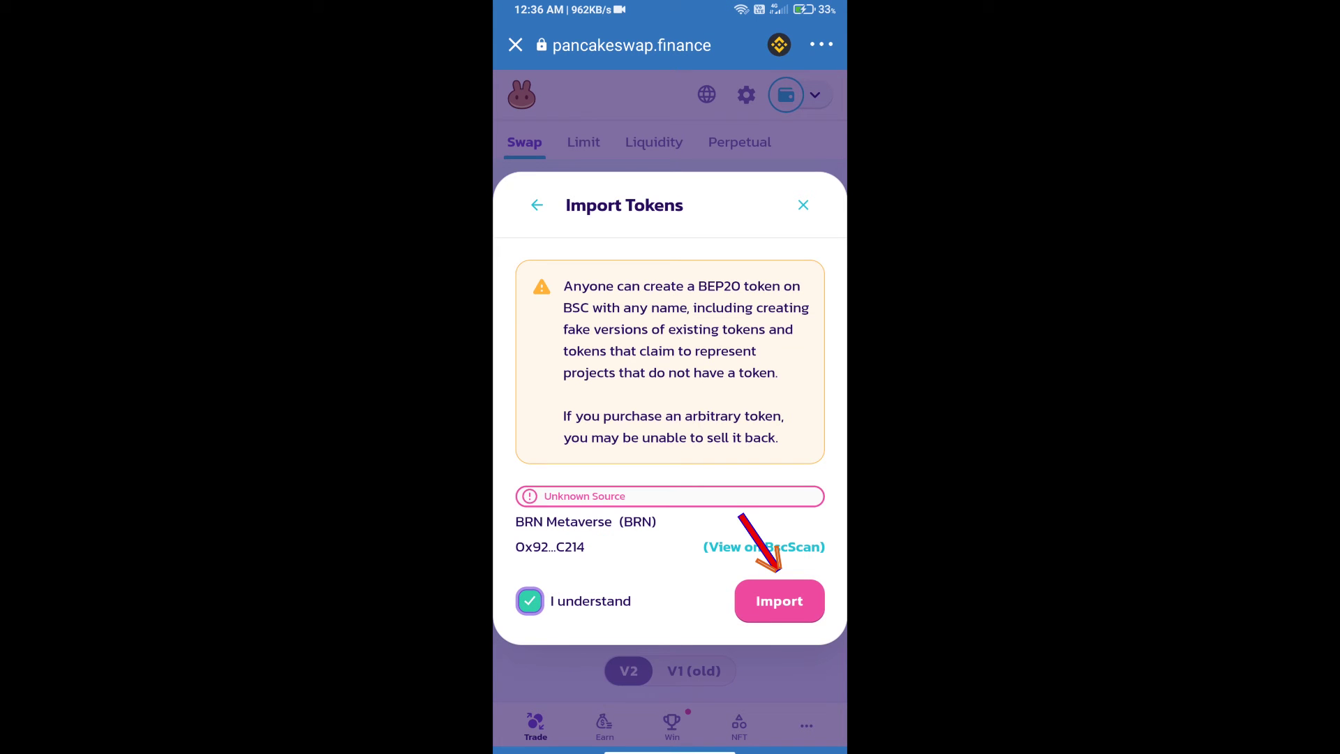
{"action": "left_click", "coordinate": [780, 601]}
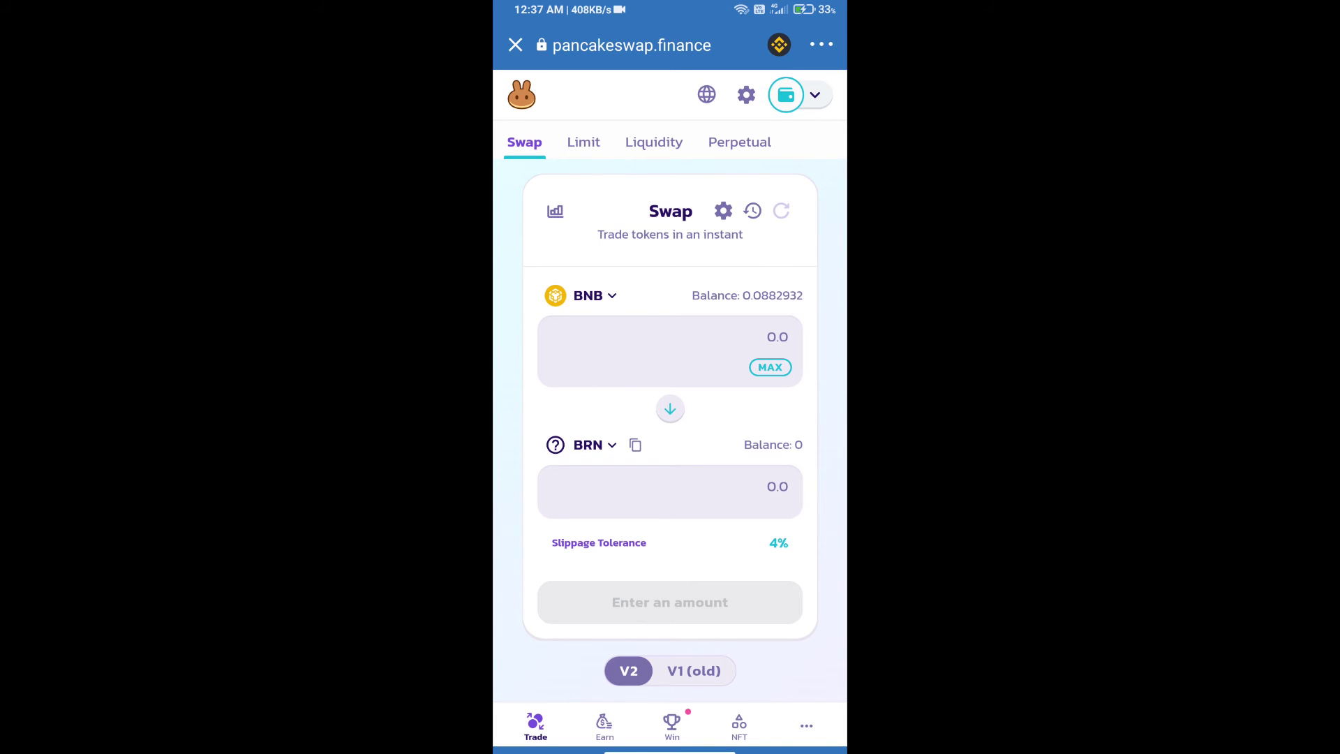
Set custom slippage to 9% and request 1 BRN for about 0.0119 BNB.
{"action": "left_click", "coordinate": [723, 210]}
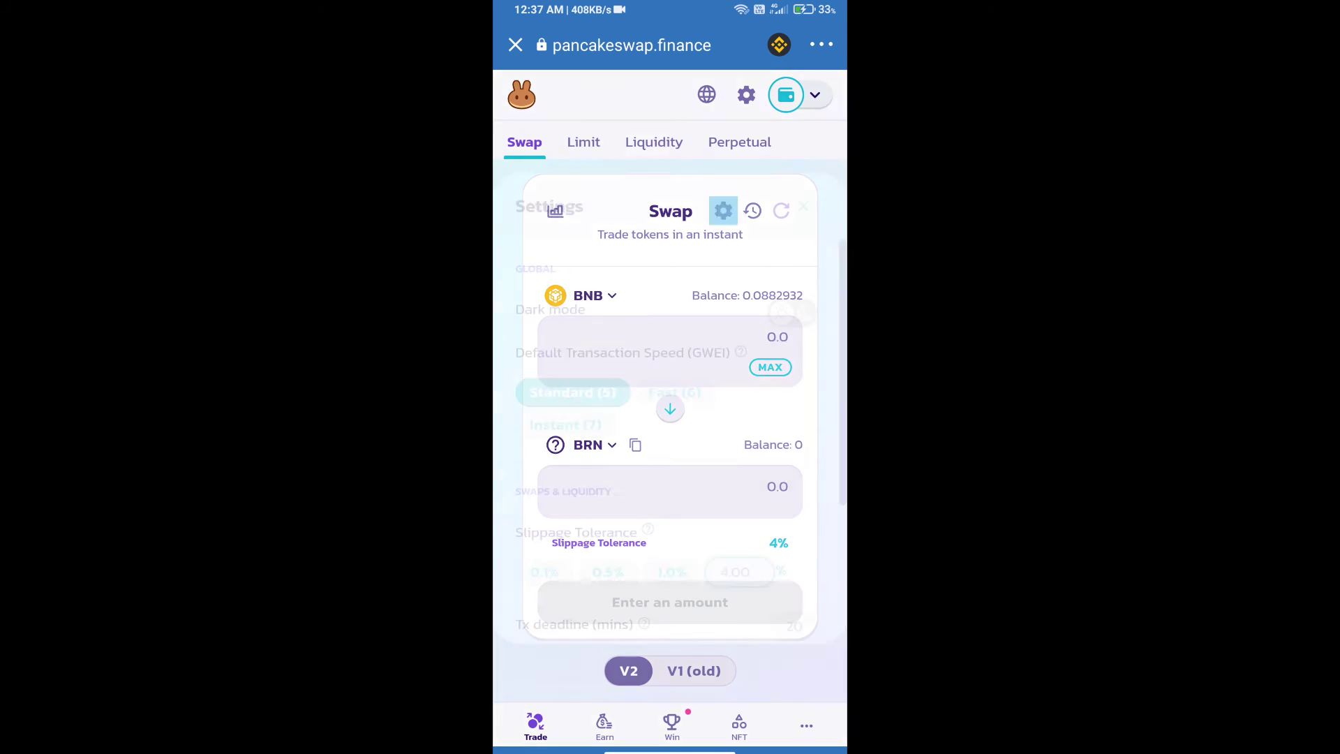
{"action": "left_click", "coordinate": [735, 571]}
{"action": "type", "text": "9"}
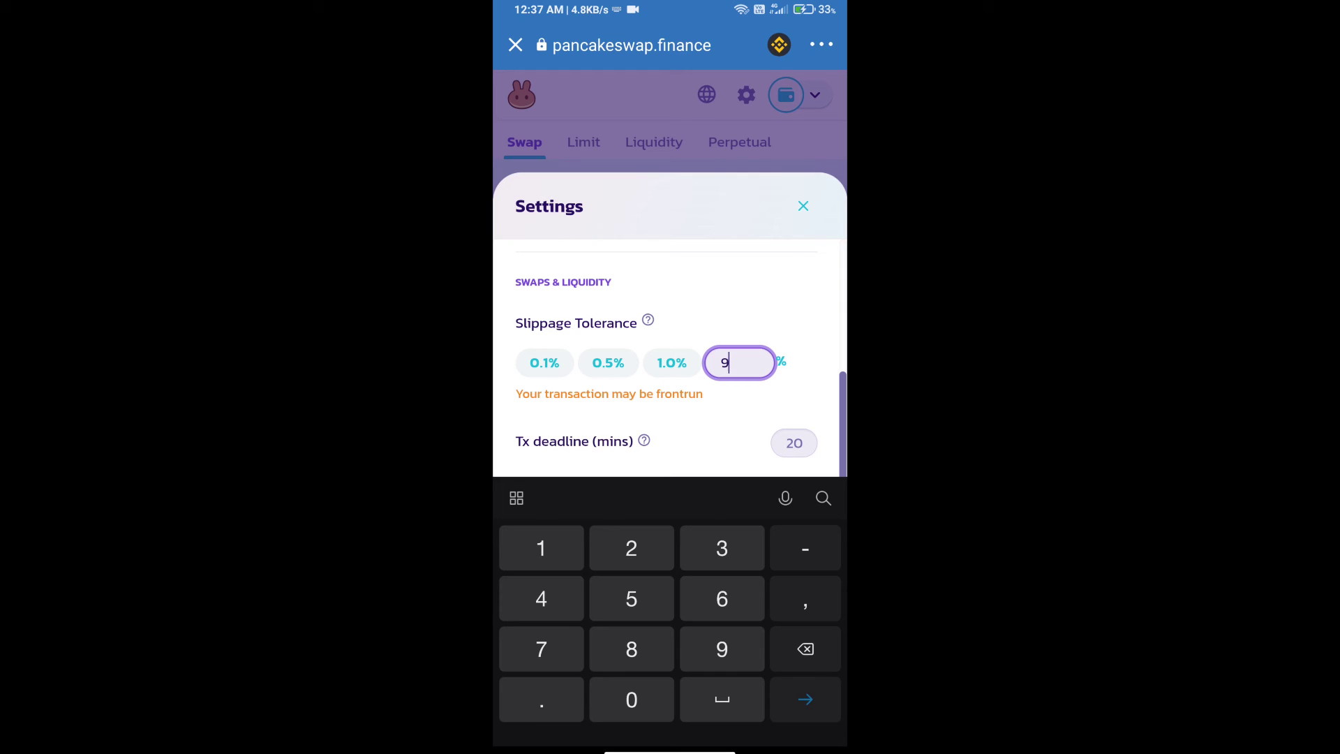
{"action": "left_click", "coordinate": [802, 206]}
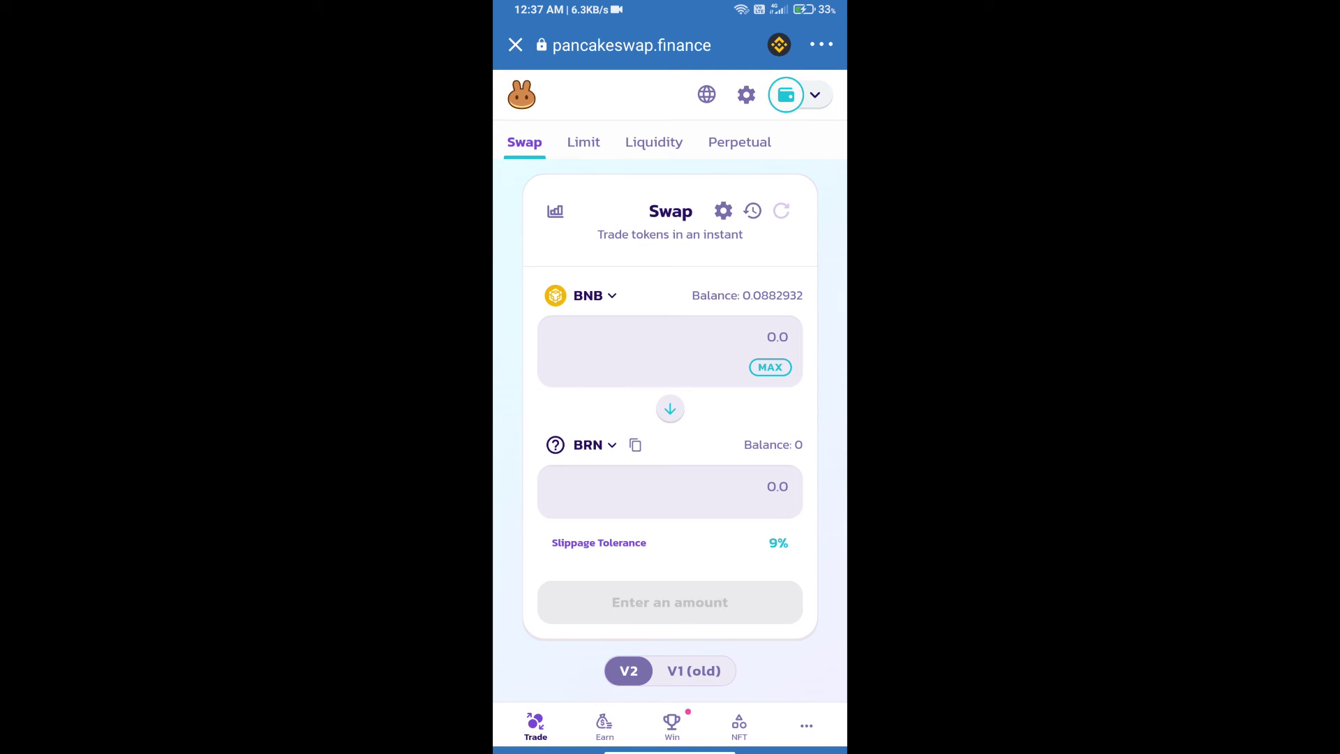
{"action": "left_click", "coordinate": [670, 486]}
{"action": "type", "text": "1"}
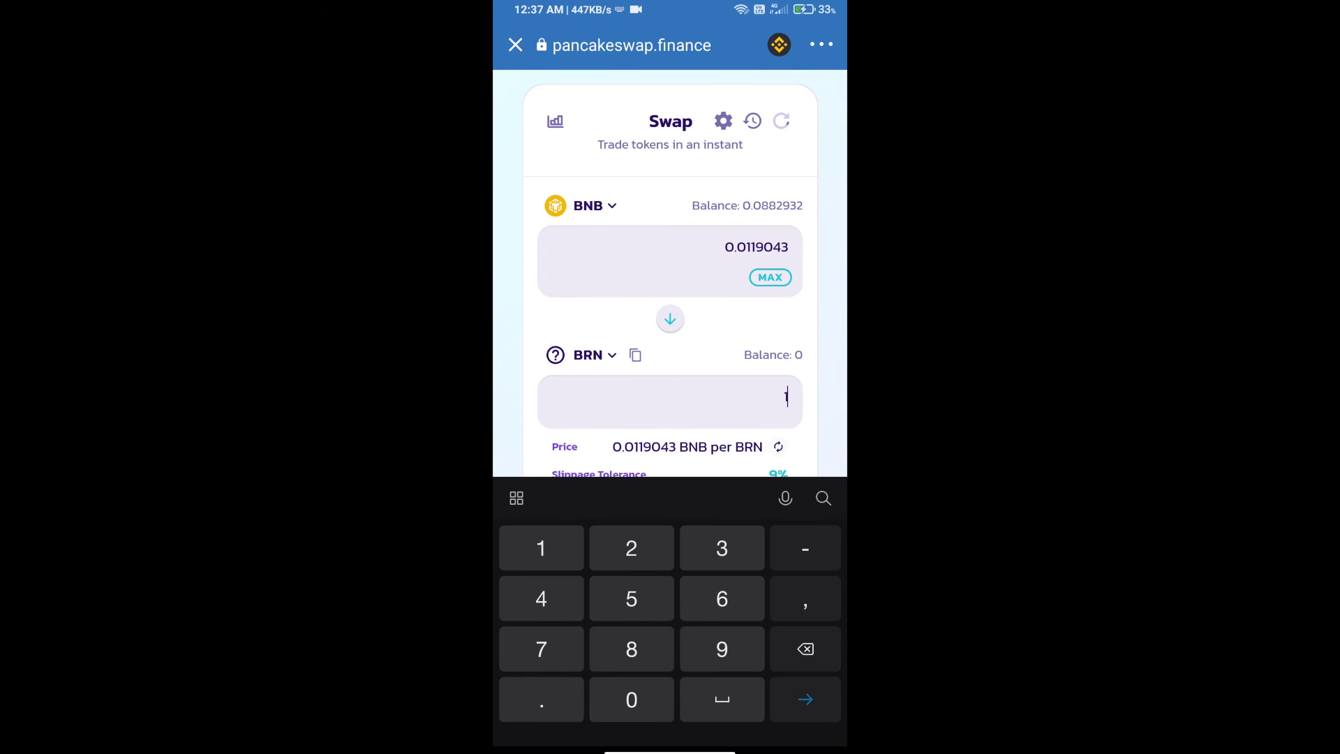
{"action": "scroll", "coordinate": [670, 272], "scroll_direction": "down", "scroll_amount": 5}
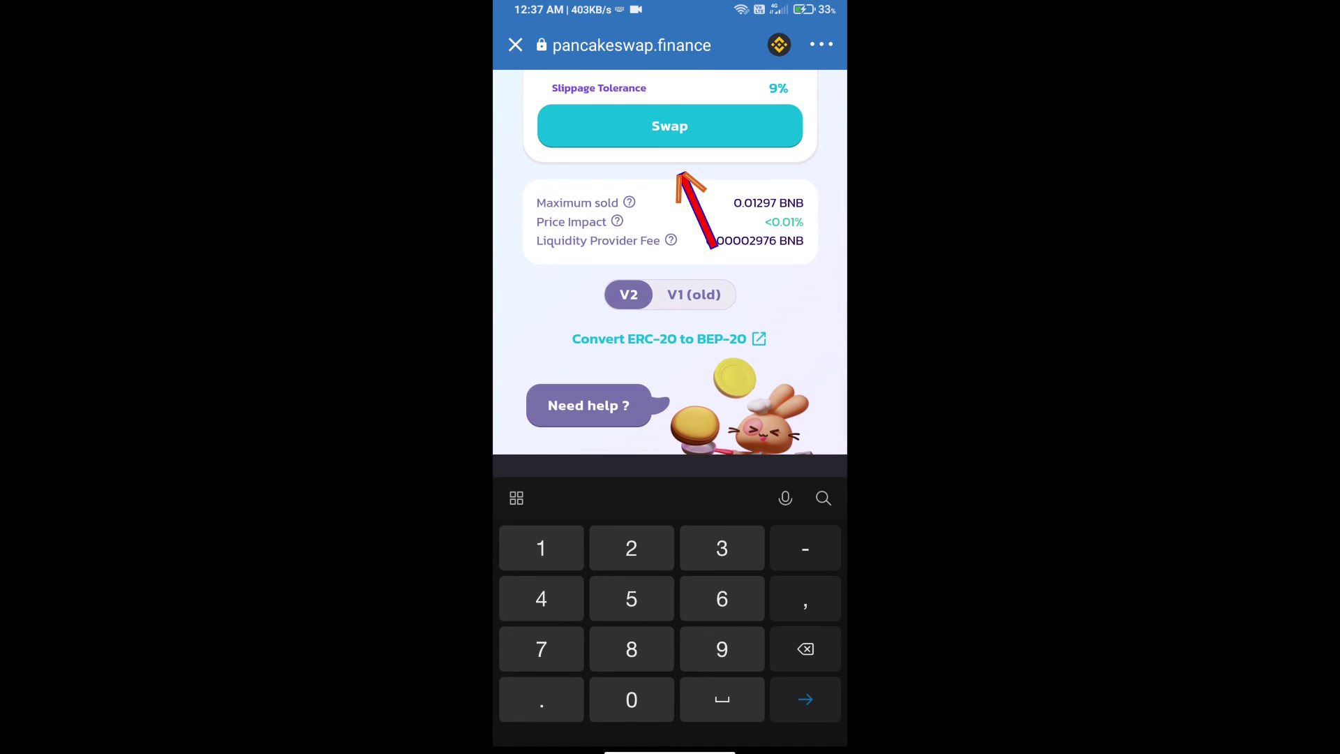
Review the swap of 0.0119043 BNB for 1 BRN, at most 0.0129757 BNB sold.
{"action": "left_click", "coordinate": [670, 126]}
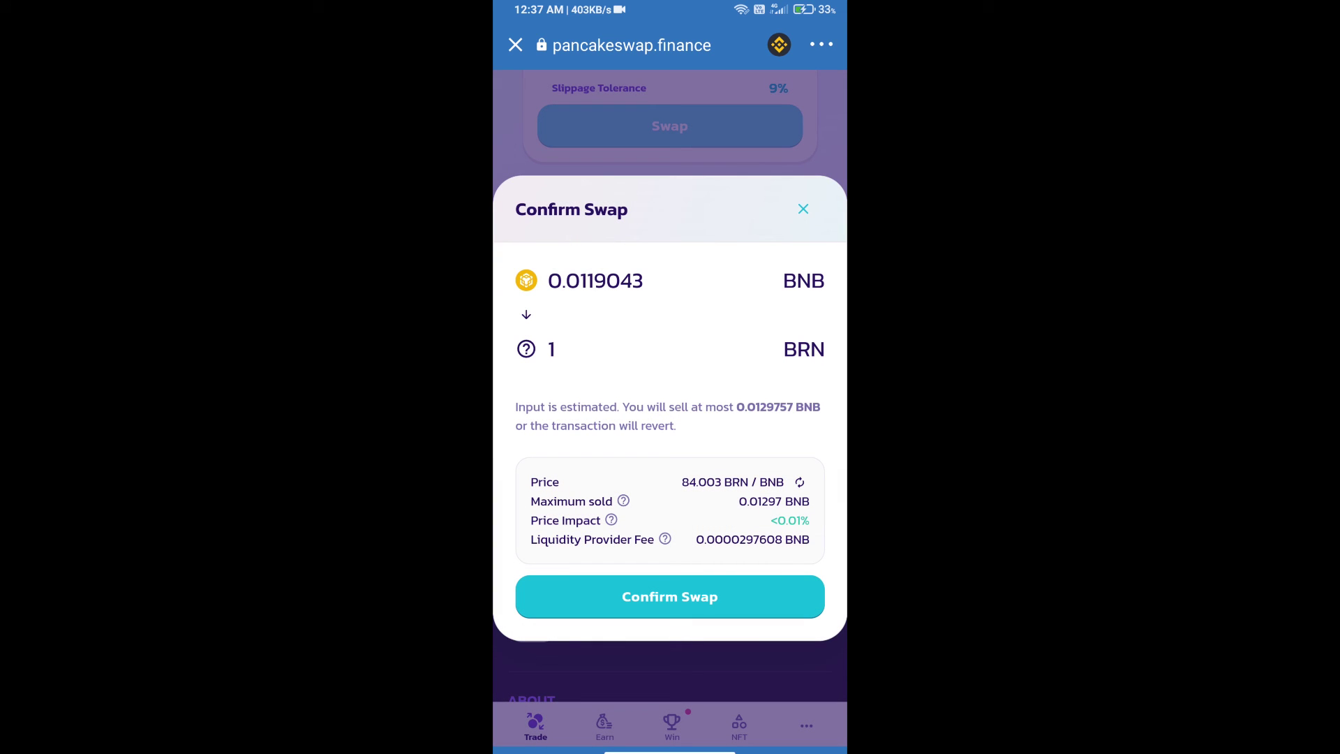